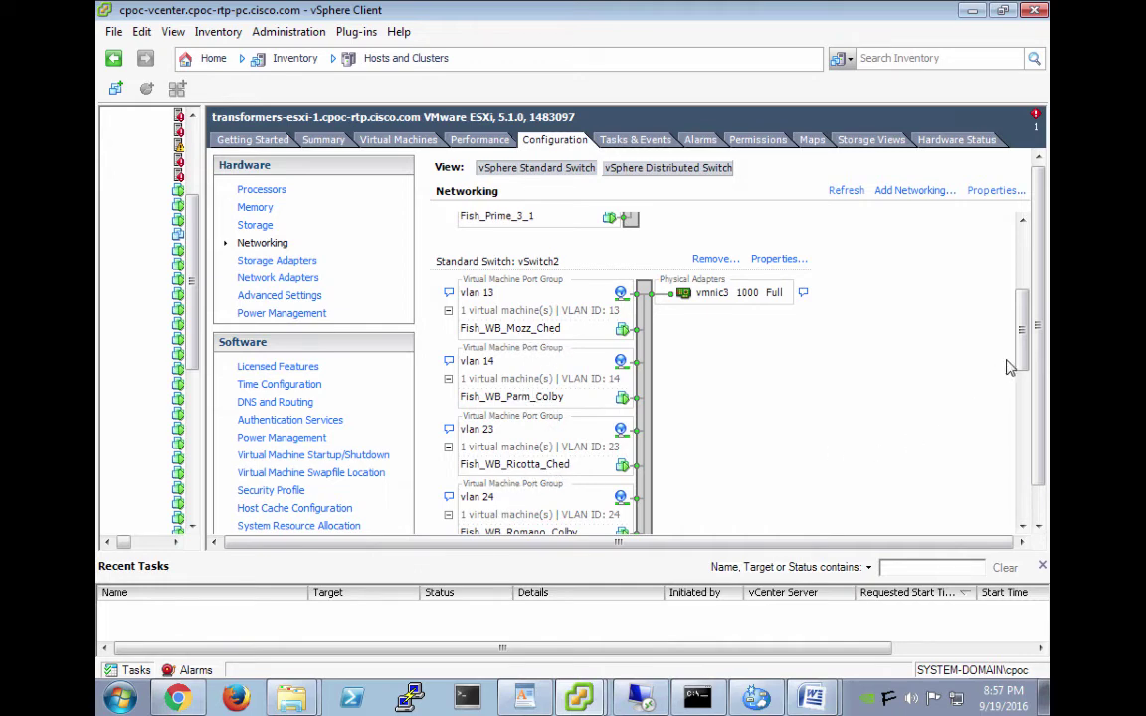
- Look up vmnic3's CDP neighbour details on vSwitch2 to find its switch port
drag(1024, 355, 1021, 254)
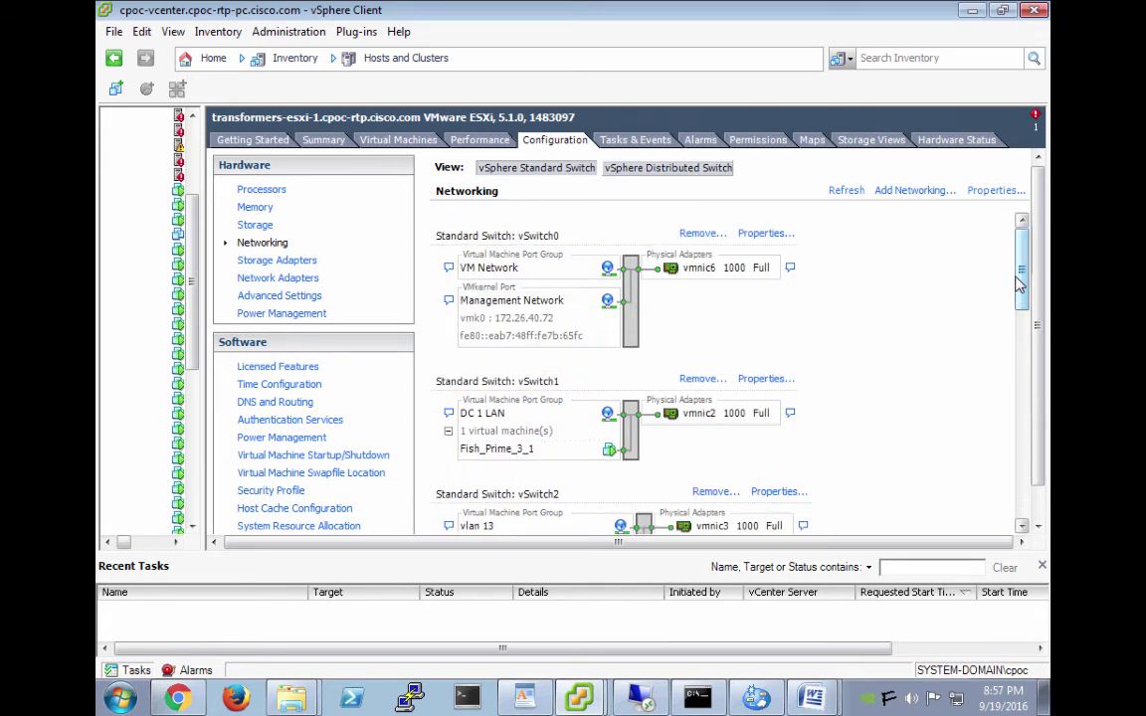
drag(1015, 302, 1019, 332)
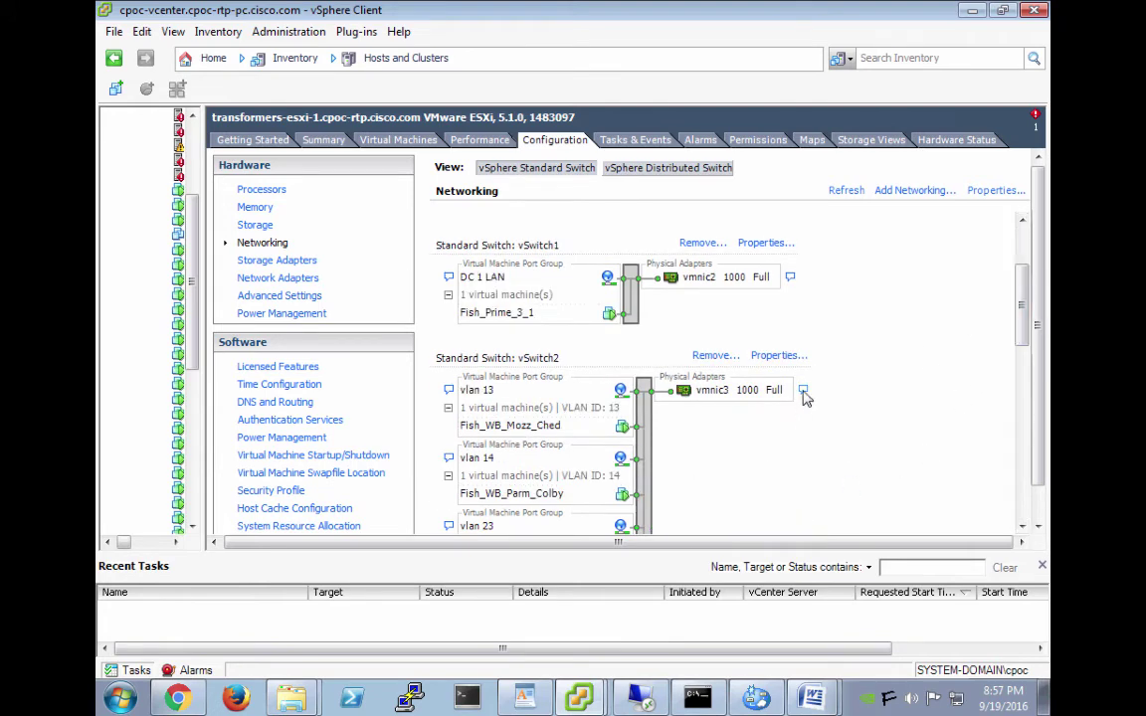
click(805, 394)
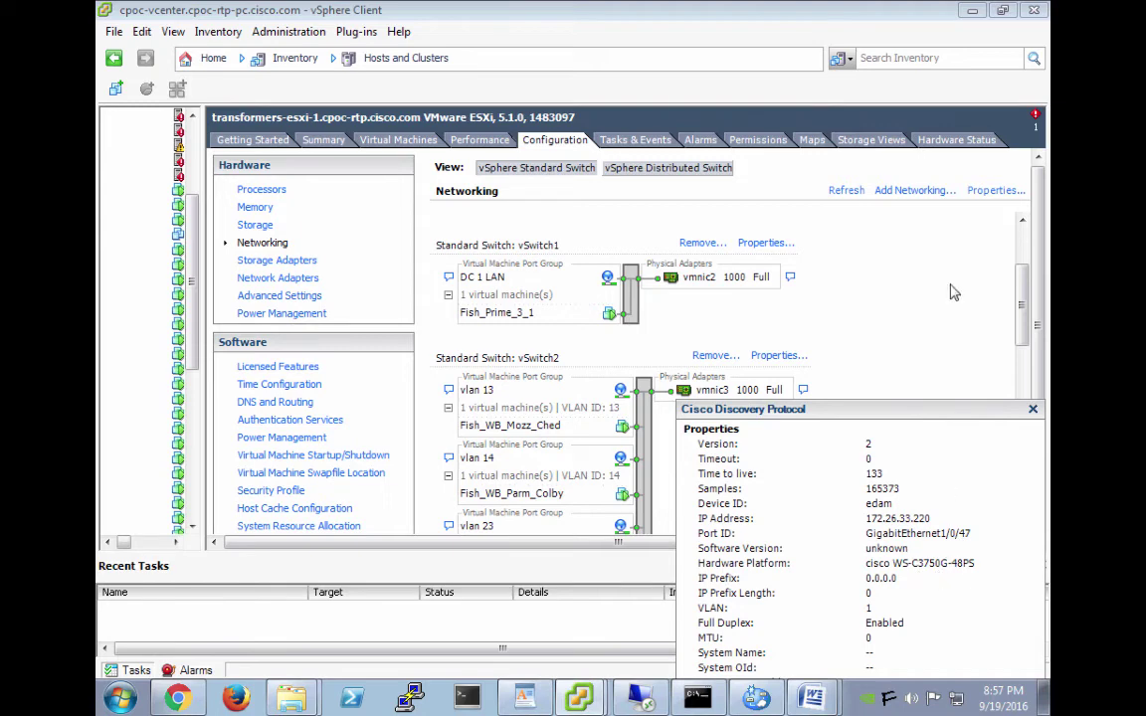
click(931, 395)
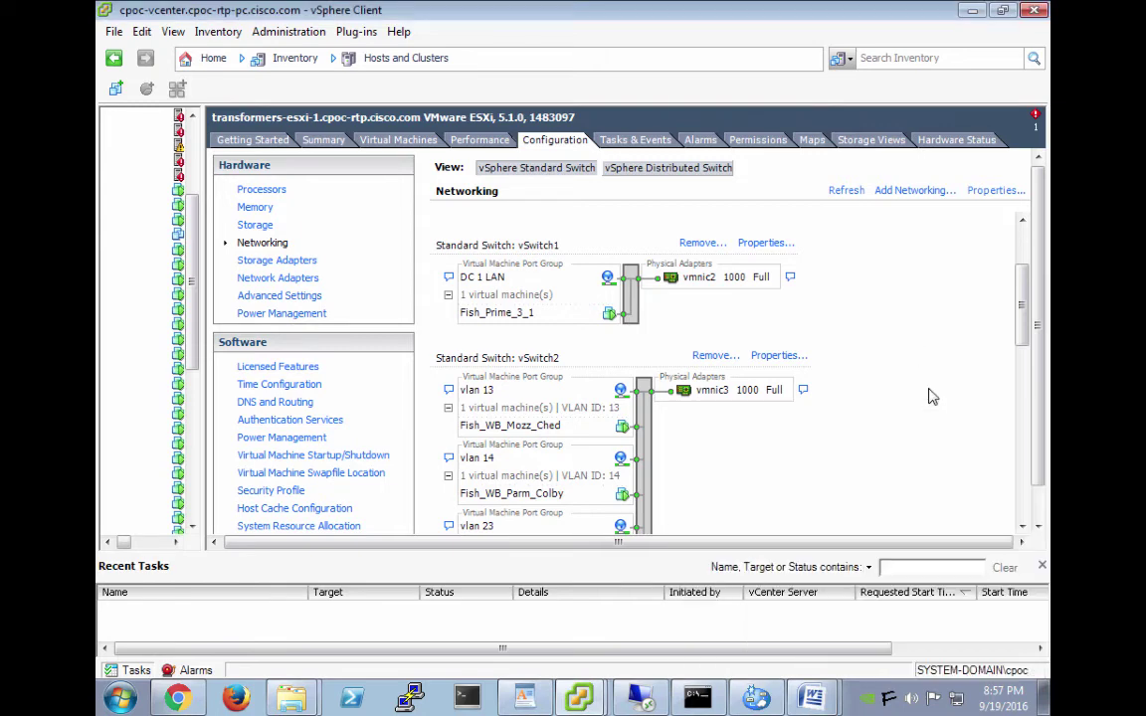
key(super+Tab)
- Show the running config of Gi1/0/47 and list the switch's trunking ports
text(sh run int gig1/0)
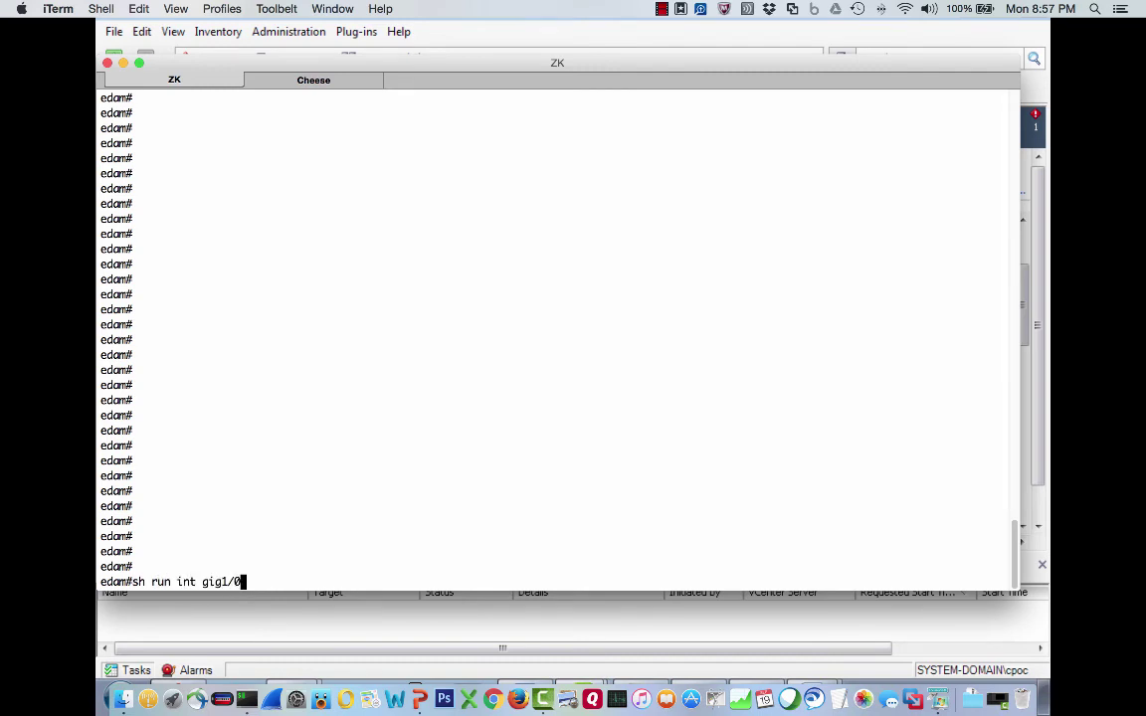
text(/47)
key(Return)
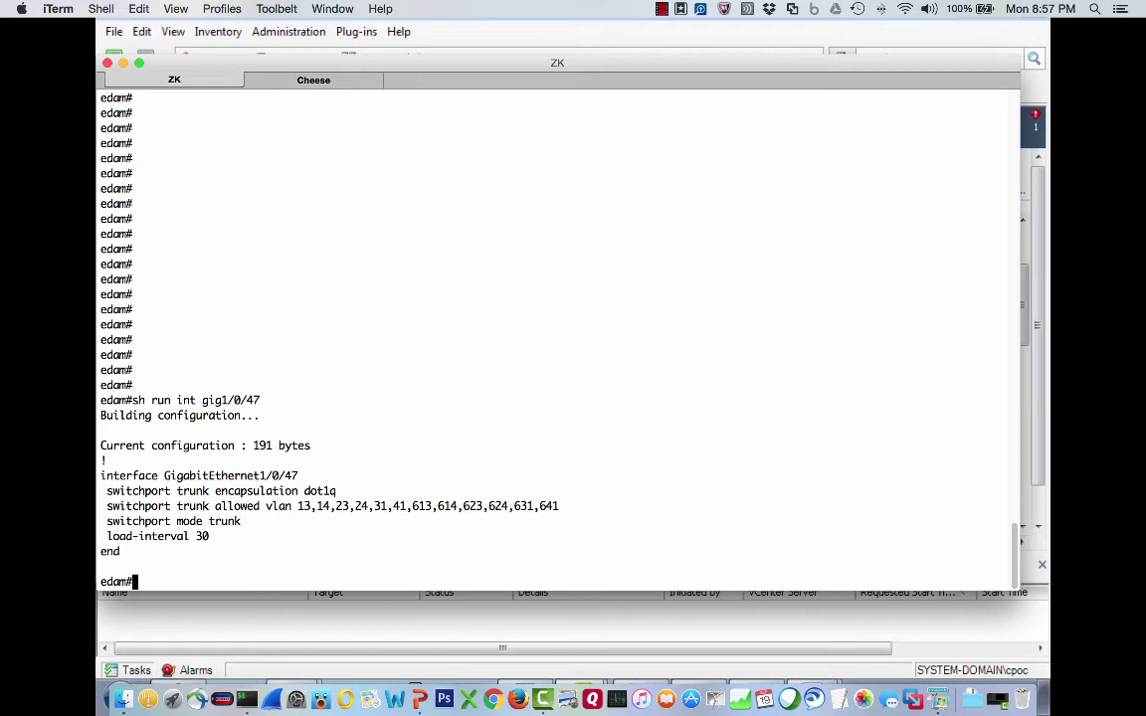
text(sh int trunk)
key(Return)
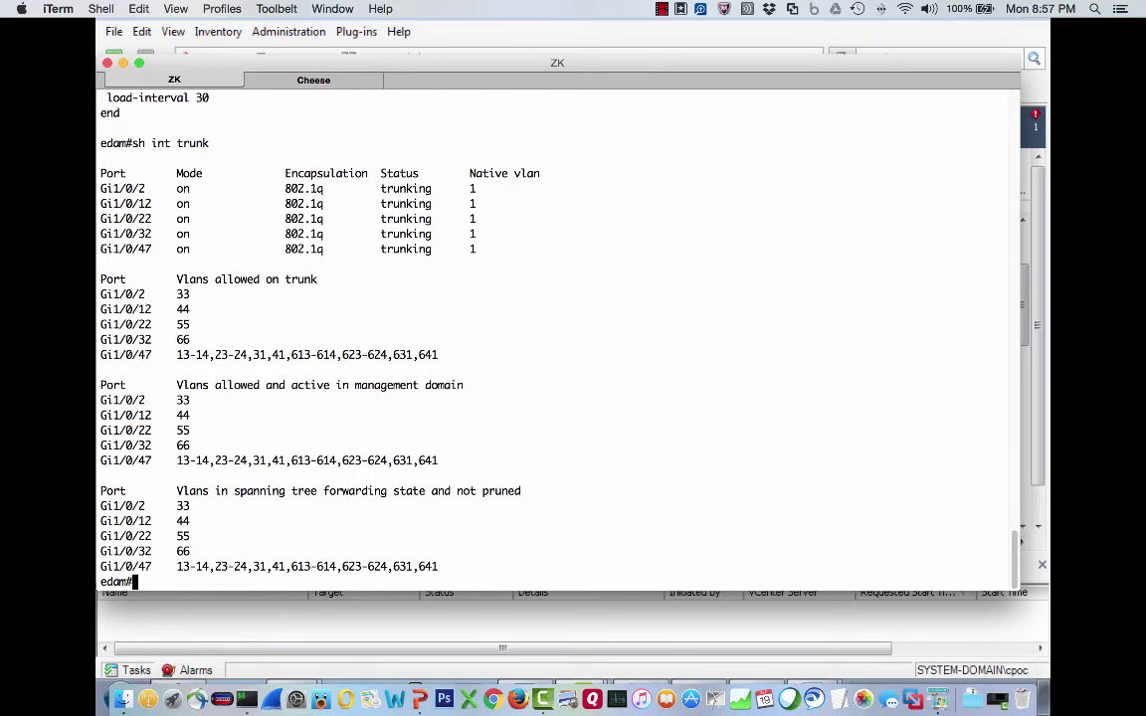
- Check the switch's spanning-tree status, then spanning tree for VLAN 13
text(sh spann)
key(Tab)
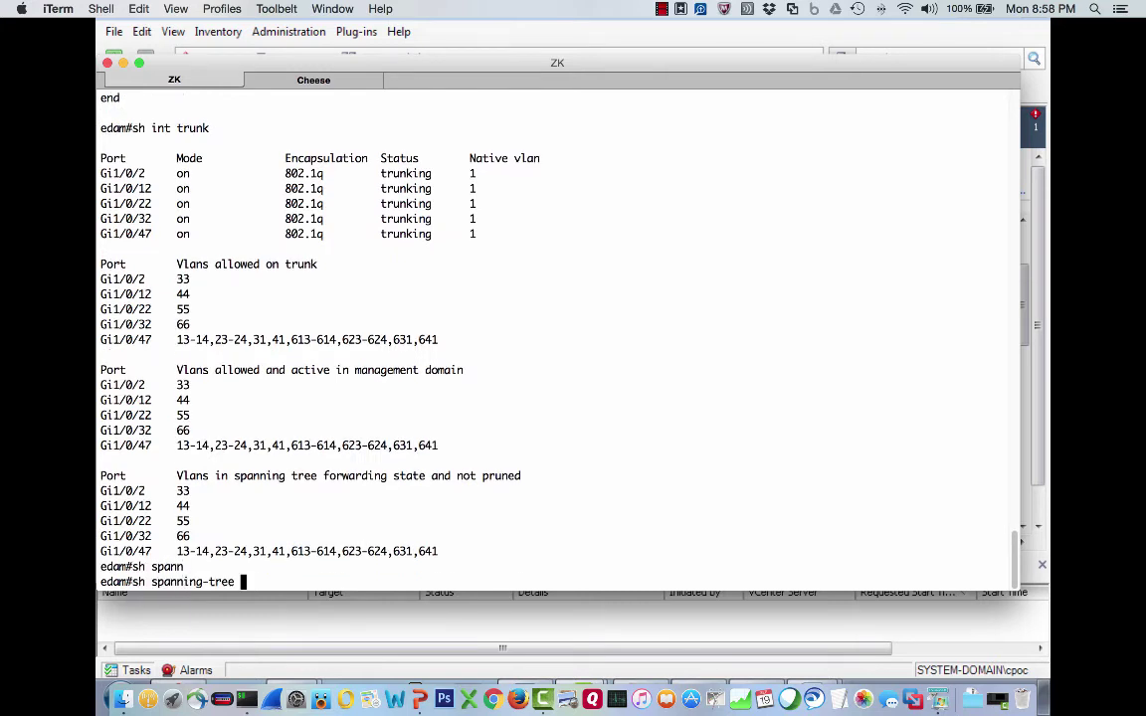
key(Return)
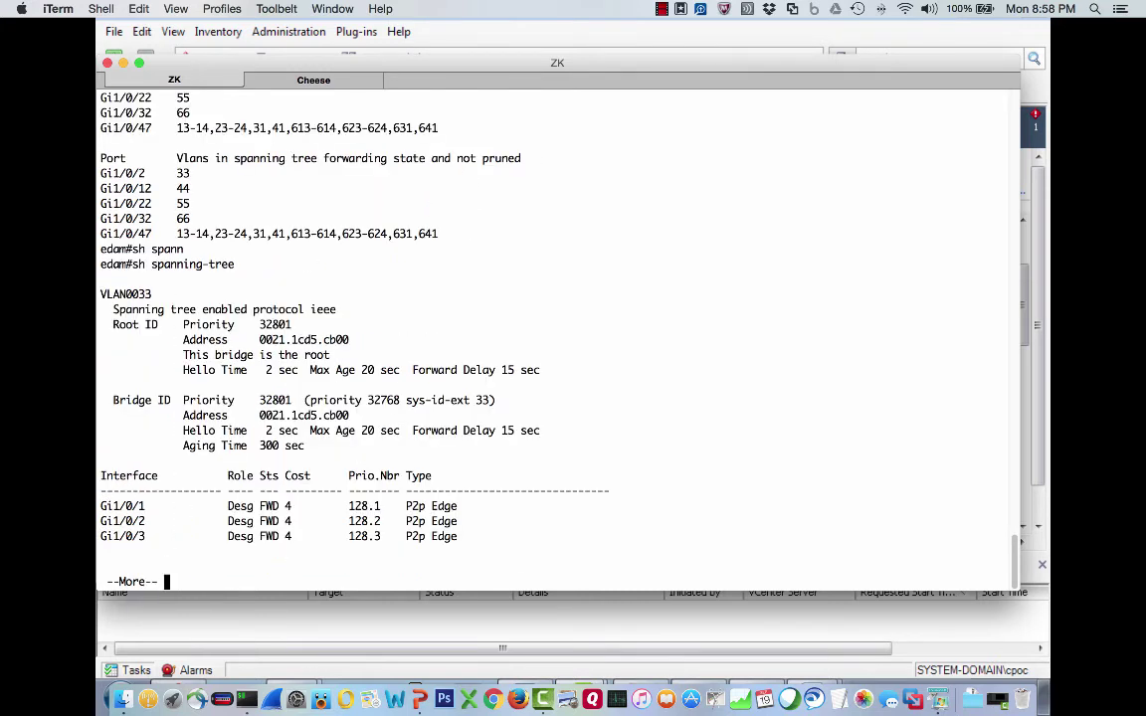
key(q)
key(Up)
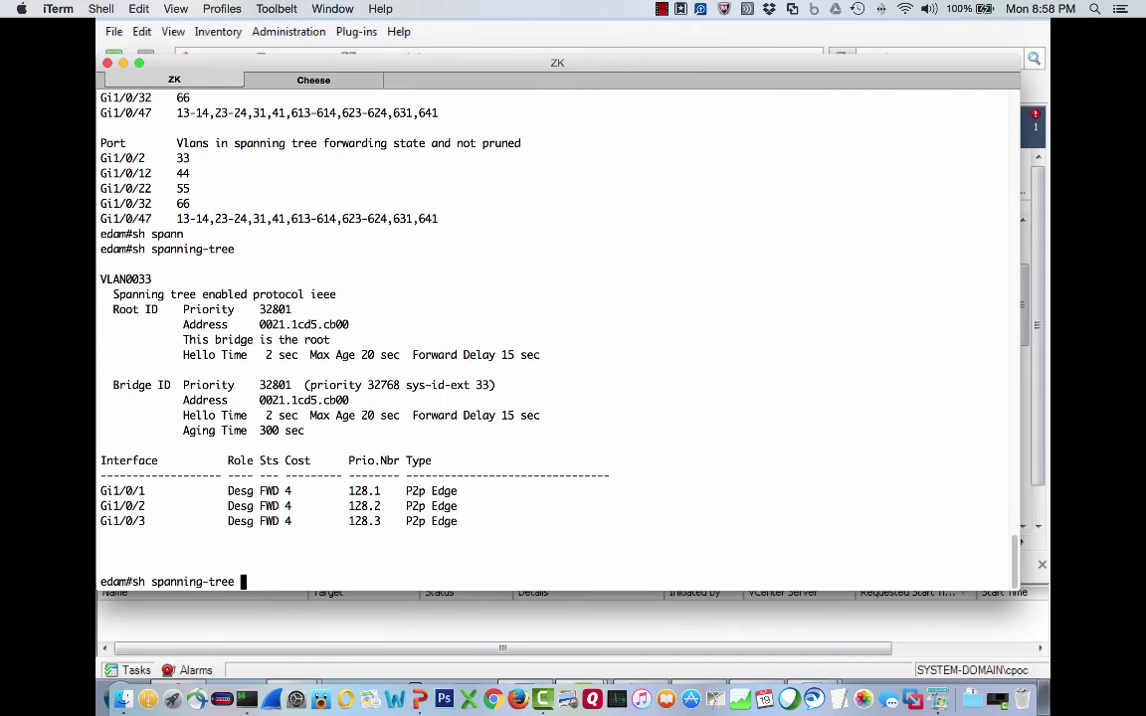
text(?vlan 13)
key(Return)
- Check spanning tree for VLAN 613, then list the switch's VLANs with 'sh vlan'
key(Up)
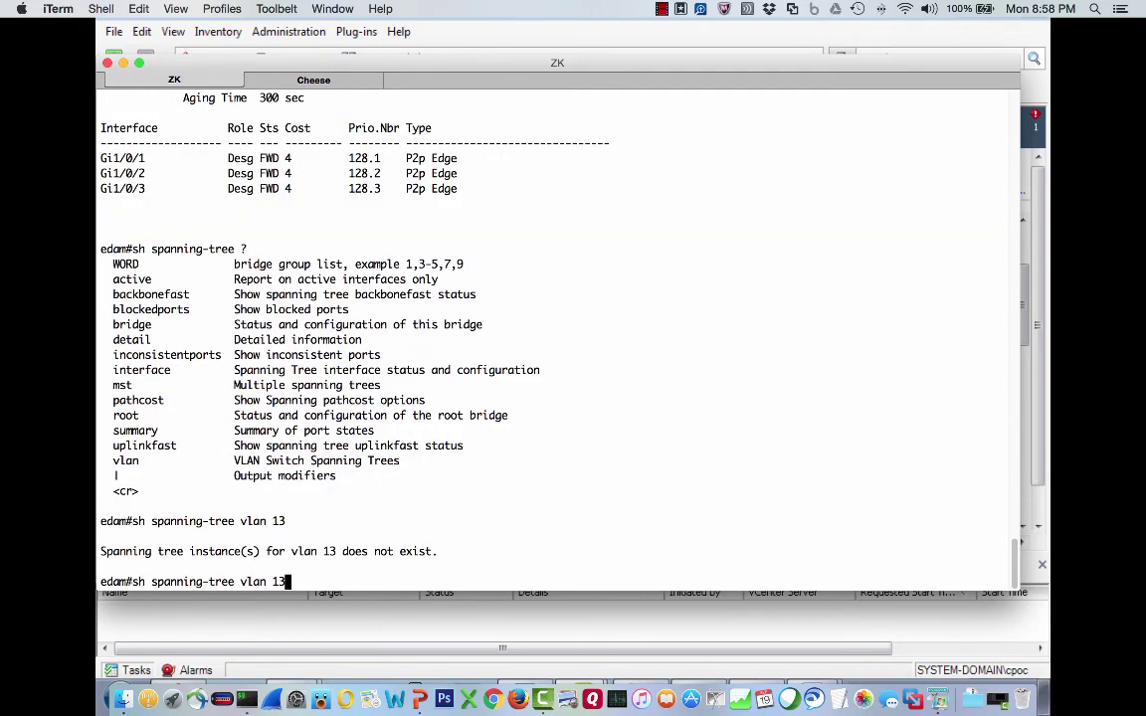
key(BackSpace)
key(BackSpace)
text(613)
key(Return)
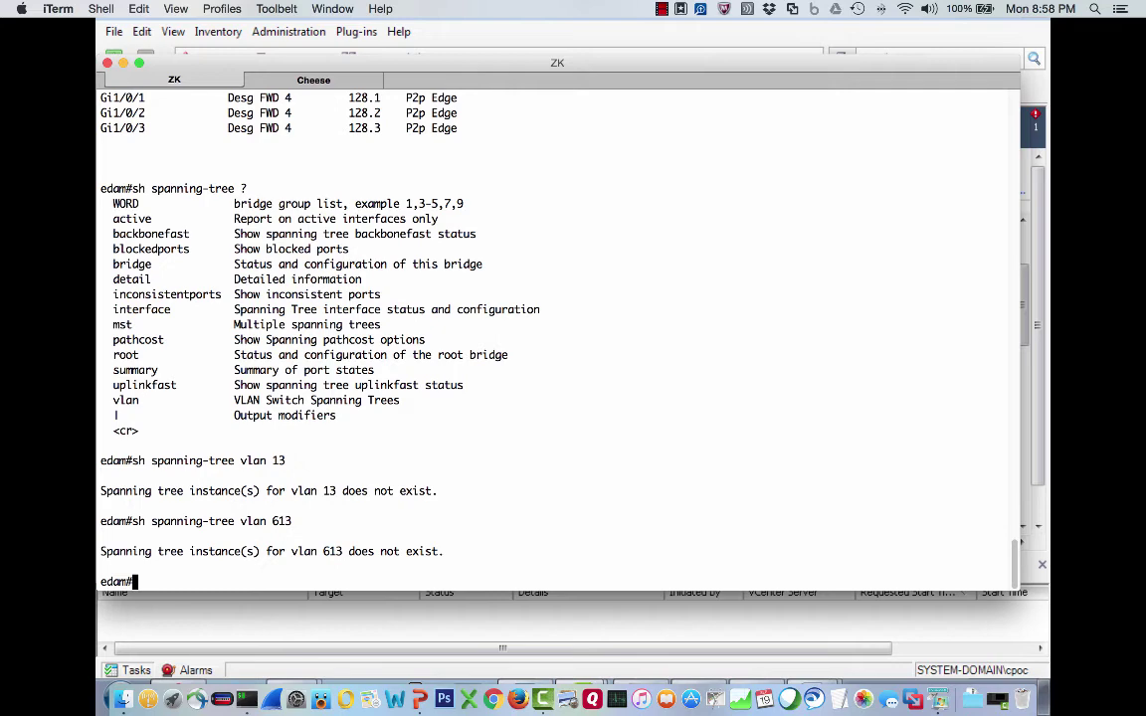
text(sh vlan)
key(Return)
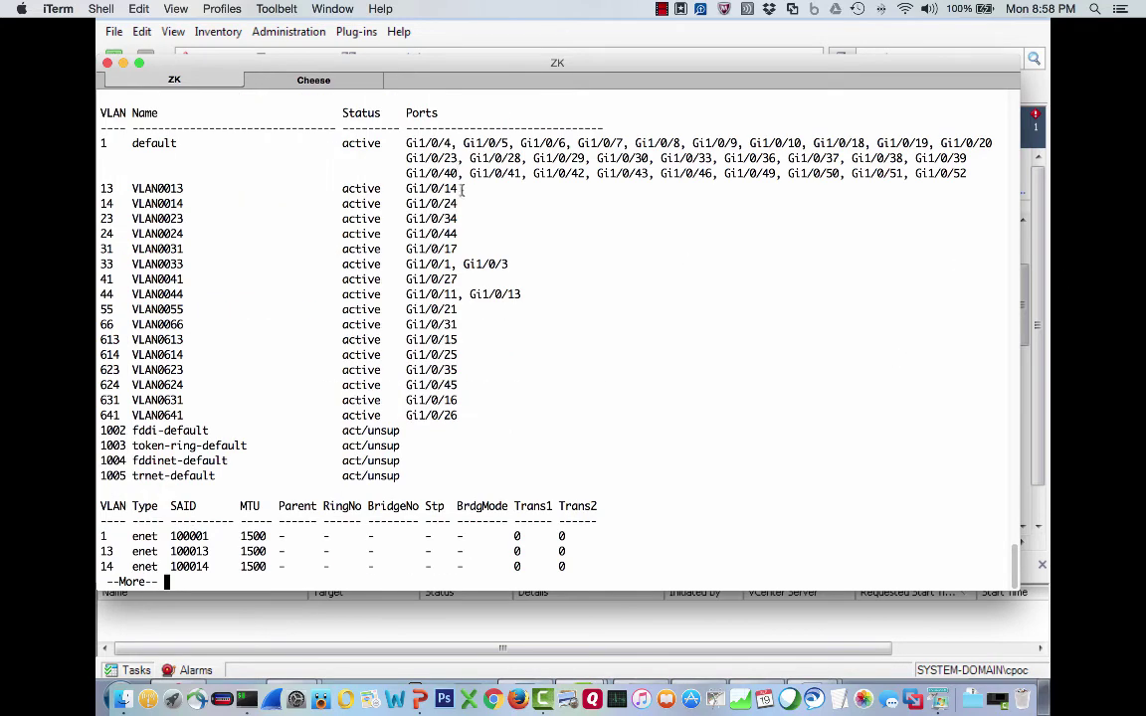
- Highlight the VLAN 13, 14, 613 and 614 rows in the VLAN table
drag(464, 189, 90, 185)
drag(93, 338, 475, 355)
click(469, 335)
drag(463, 204, 89, 202)
drag(94, 356, 474, 363)
click(475, 361)
- List the switch's CDP neighbours with 'sh cdp nei' and return to Remote Desktop
text(qsh cdp nei)
key(Return)
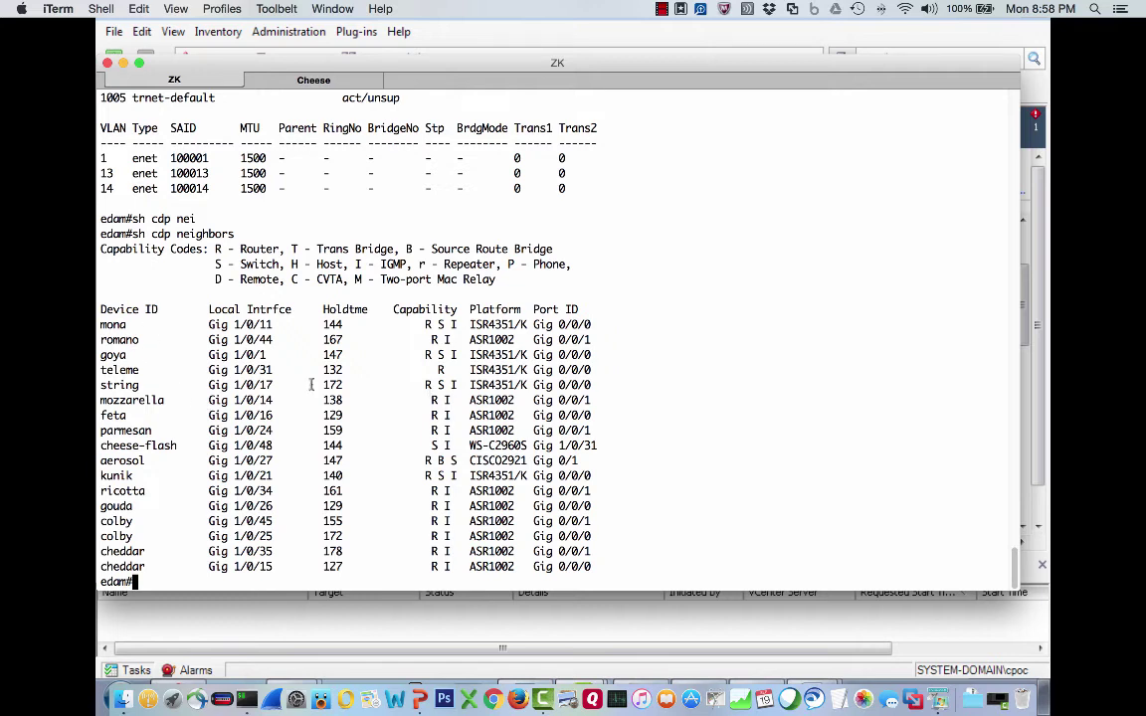
key(super+Tab)
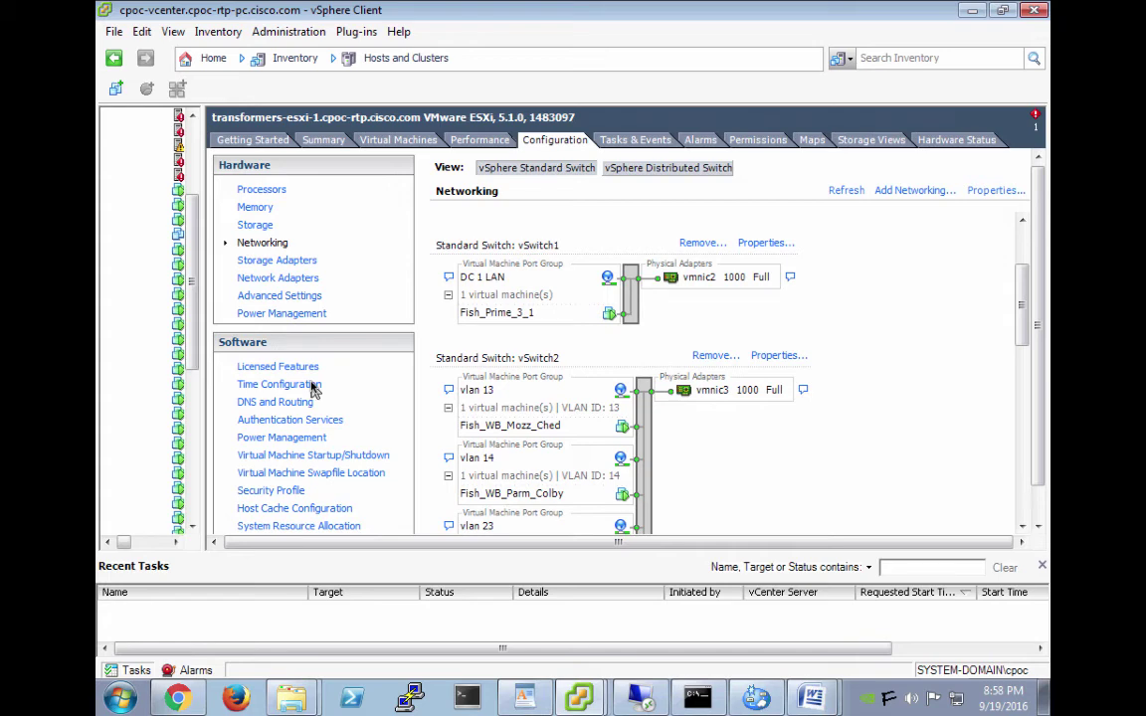
click(781, 356)
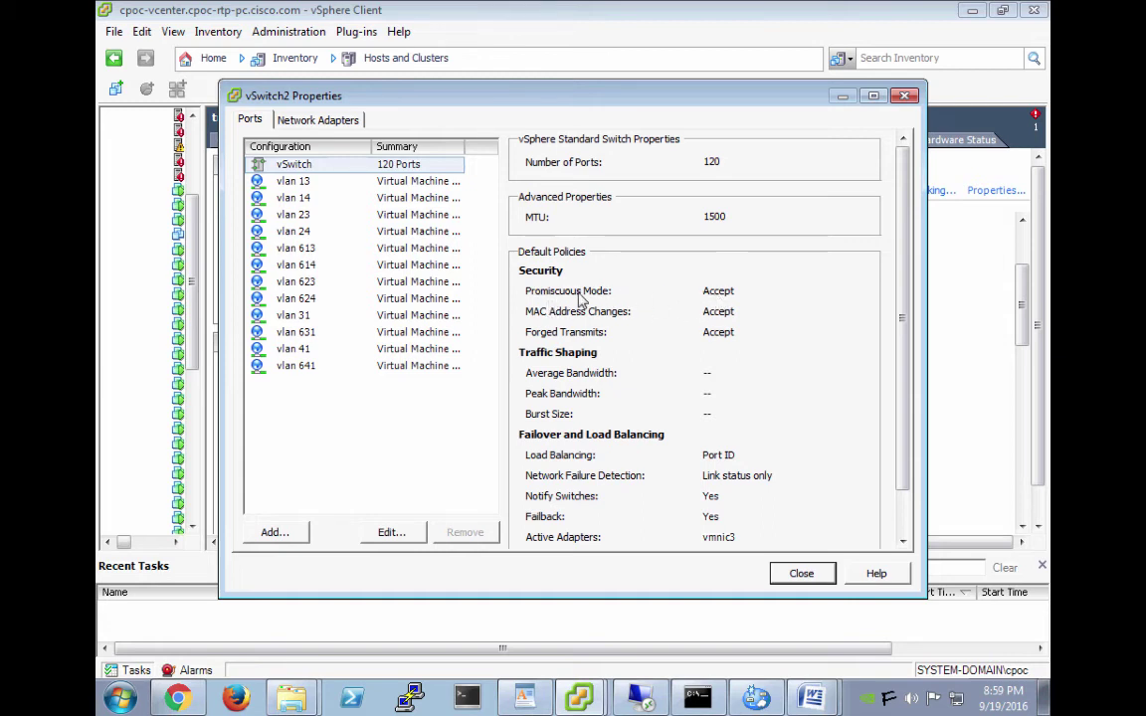
click(373, 181)
click(403, 199)
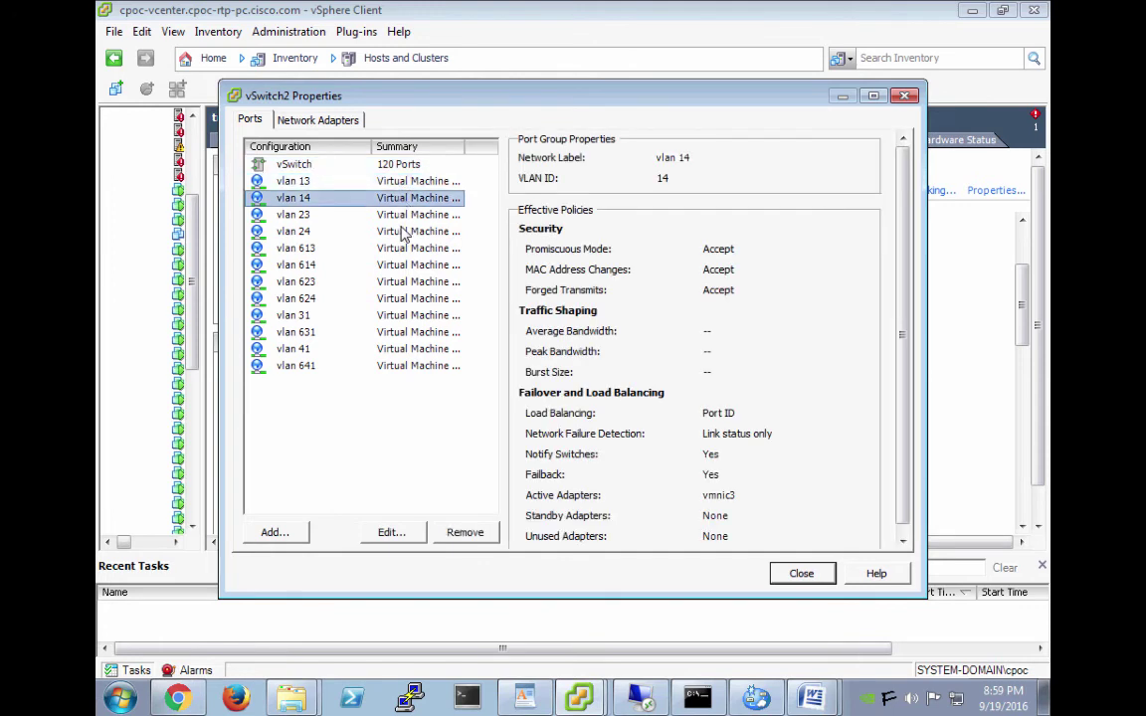
click(404, 231)
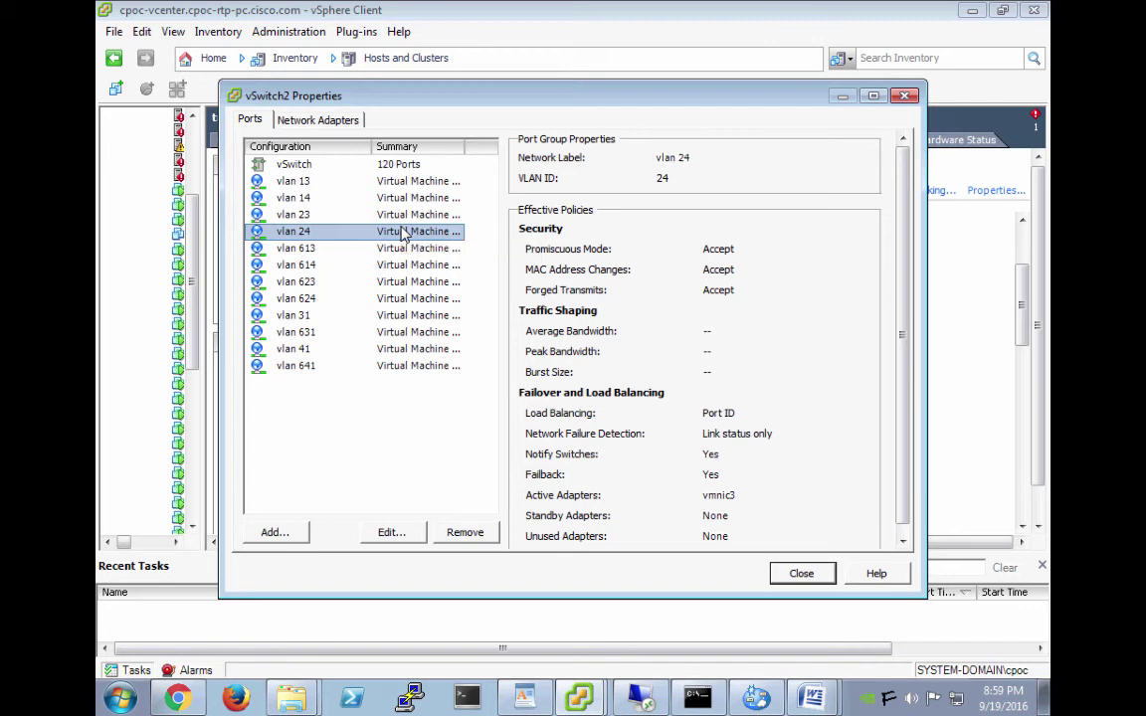
click(804, 574)
- Rerun the ping to 172.16.31.2 in the String router's Cheese tab for a baseline
mouse_move(691, 699)
key(super+Tab)
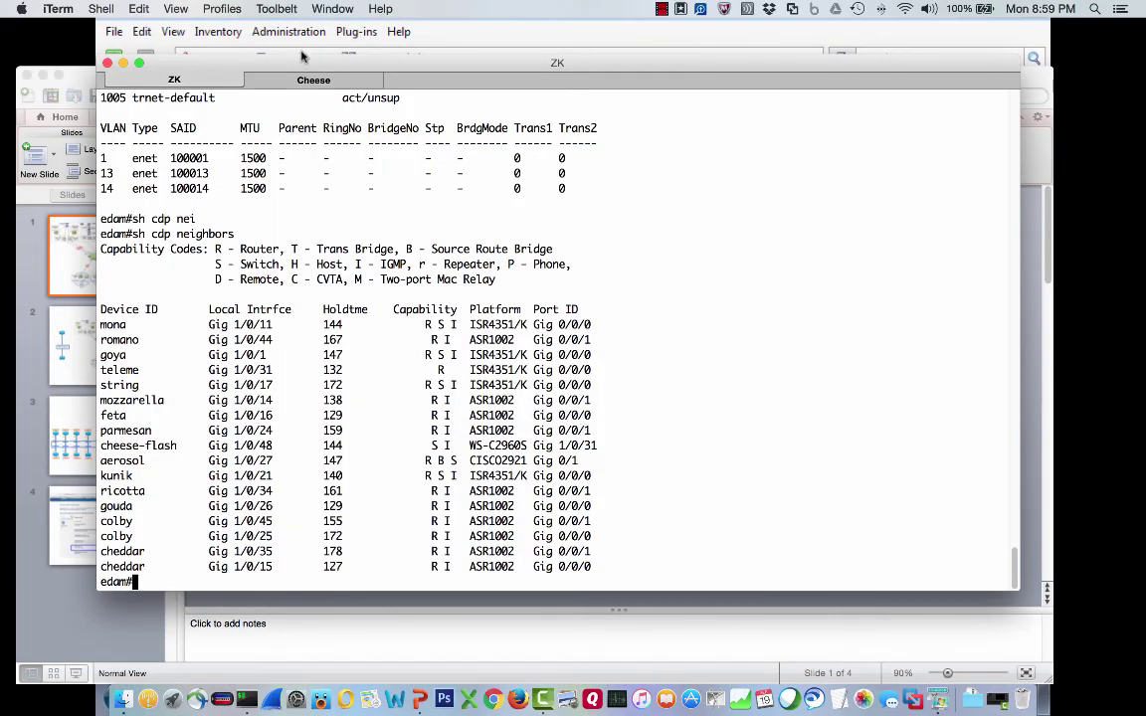
click(292, 81)
key(Up)
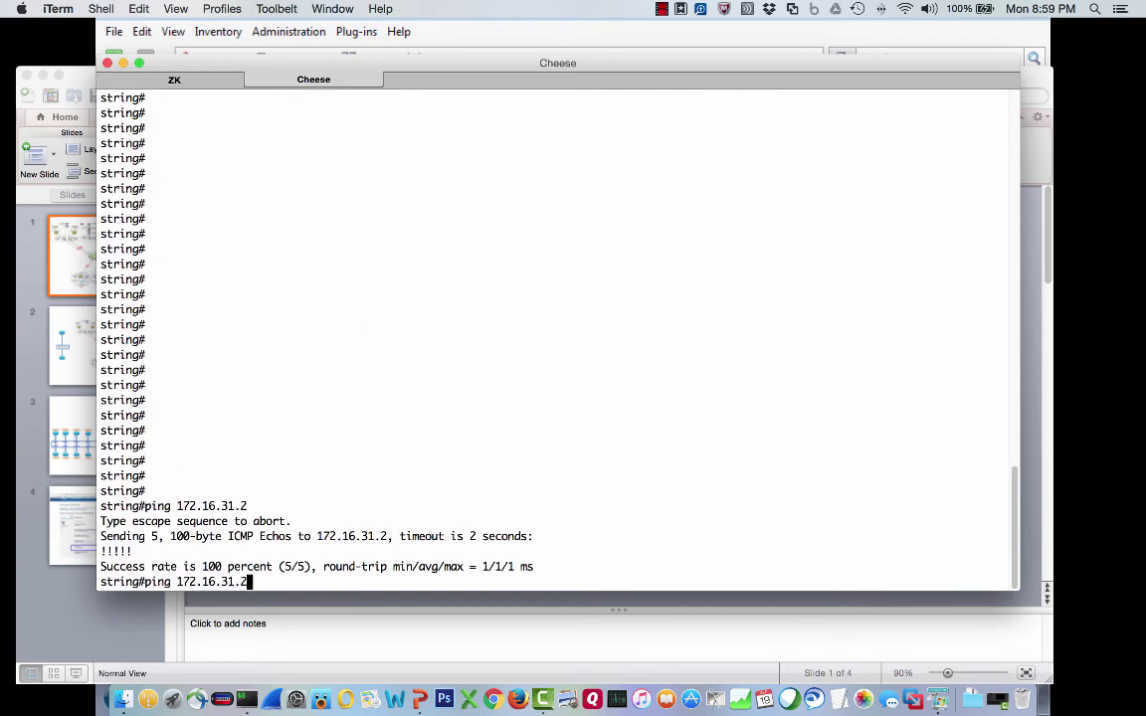
key(Return)
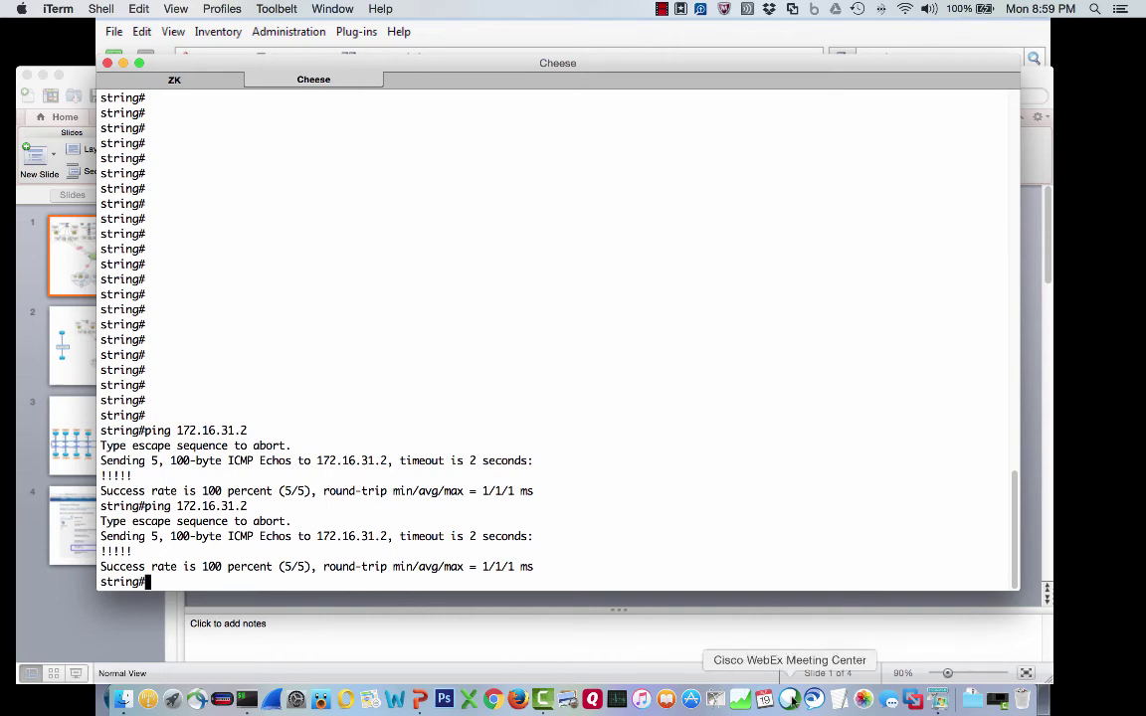
- Open the Fish_WB_String_Feta bridge console in vSphere Client
click(938, 699)
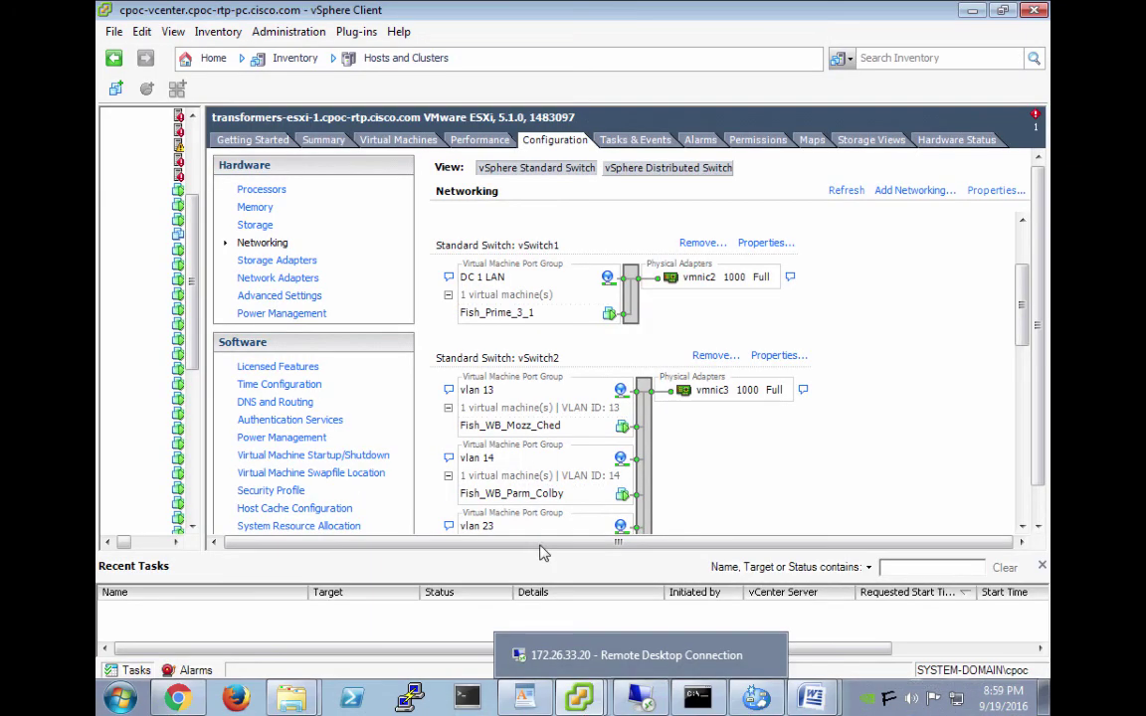
mouse_move(580, 696)
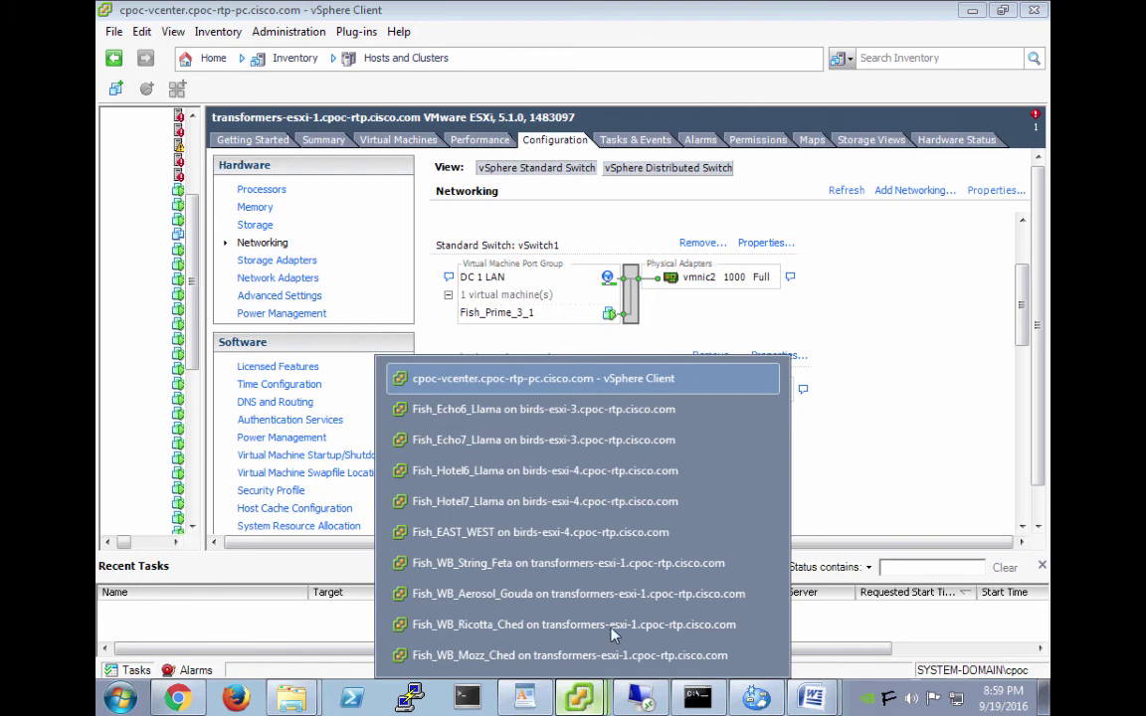
click(533, 564)
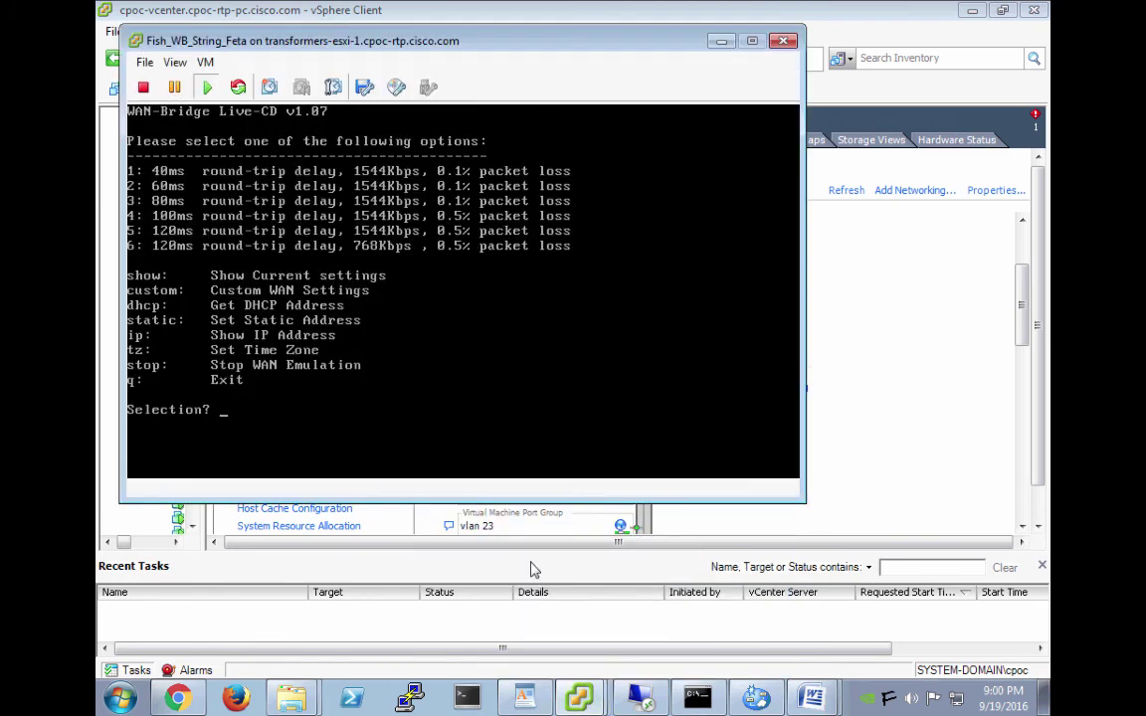
click(390, 425)
- Apply custom WAN settings: 10000 kbps bandwidth, 200 ms delay, 0% loss
text(custom)
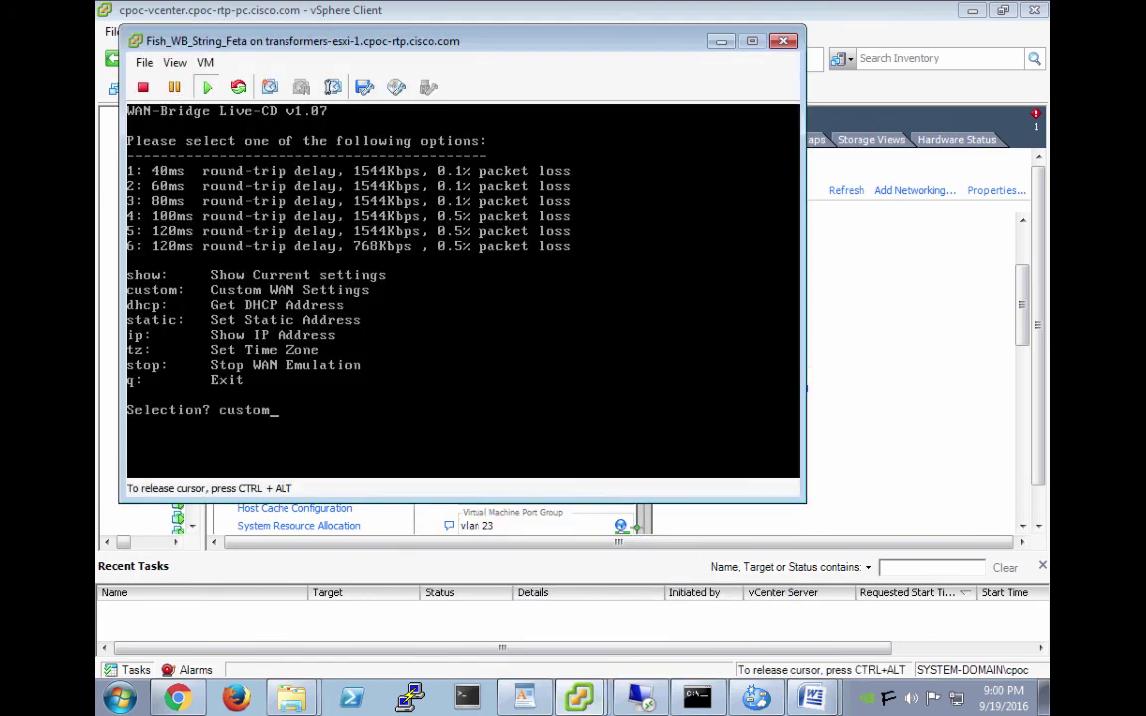
key(Return)
text(10000)
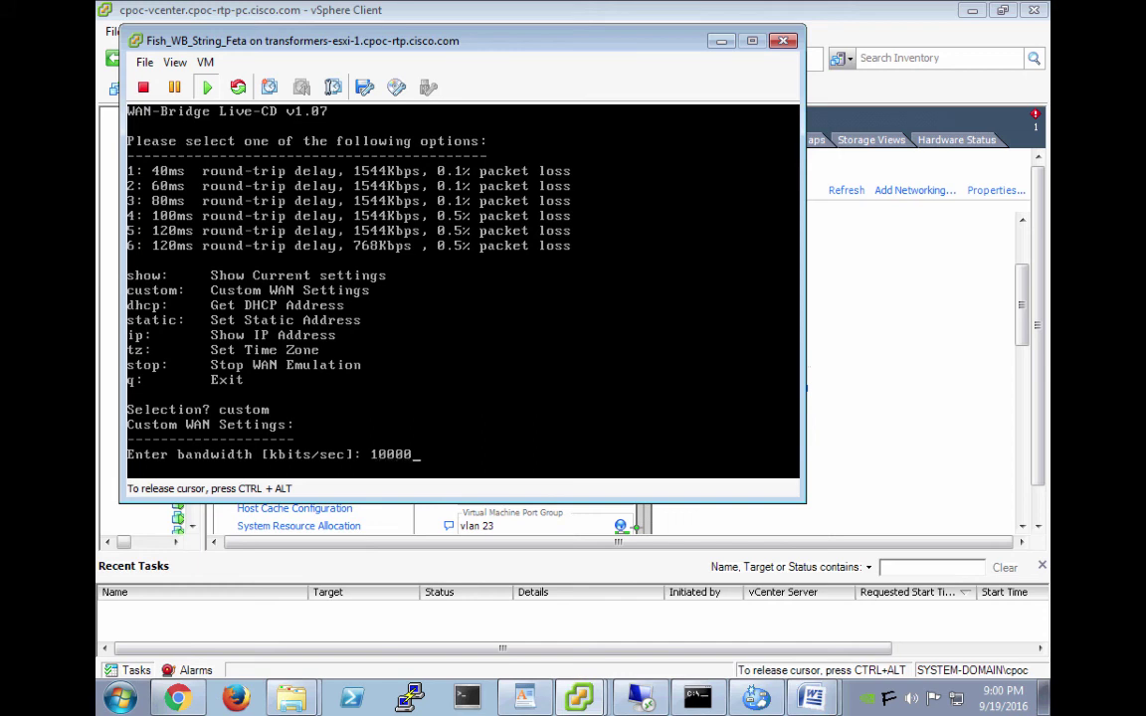
key(Return)
text(200)
key(Return)
text(0)
key(Return)
key(ctrl+alt)
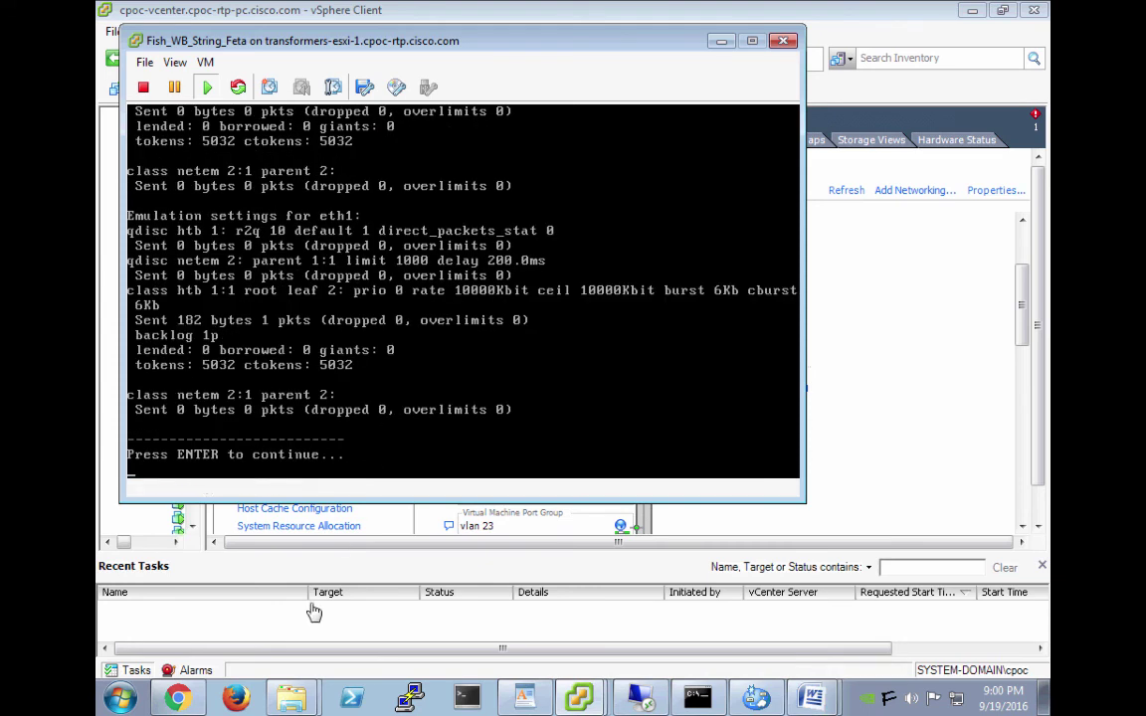
key(super+Tab)
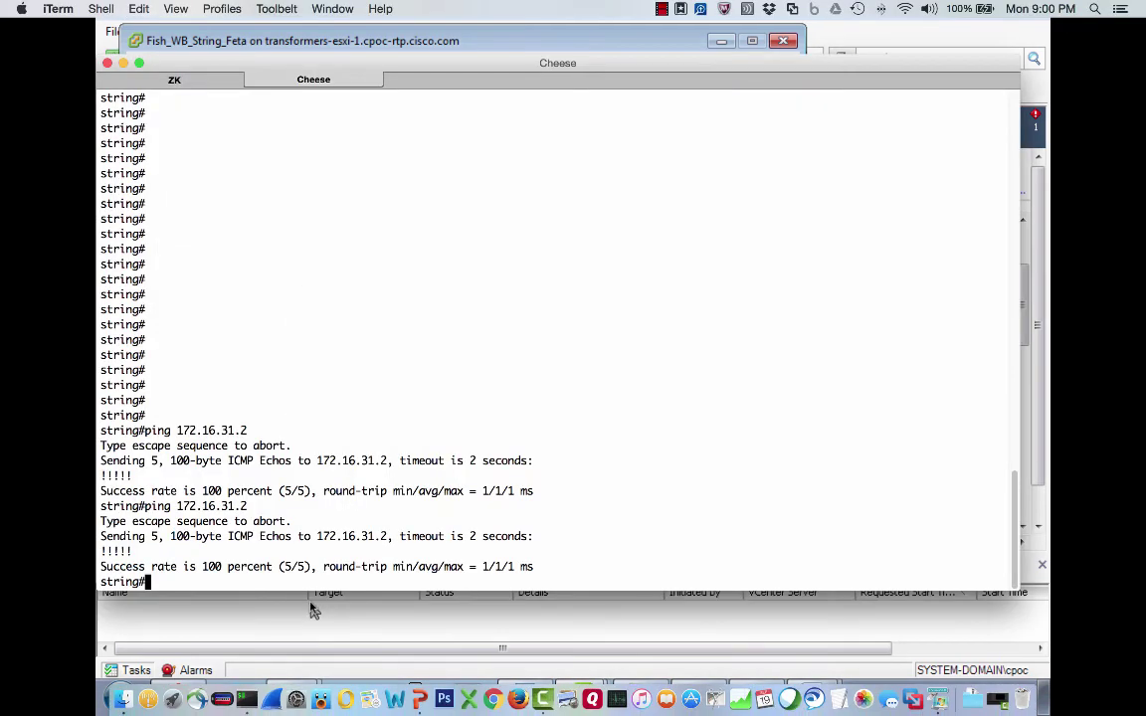
- Rerun the ping to 172.16.31.2 and highlight the 399/400/402 ms round-trip result
key(Up)
key(Return)
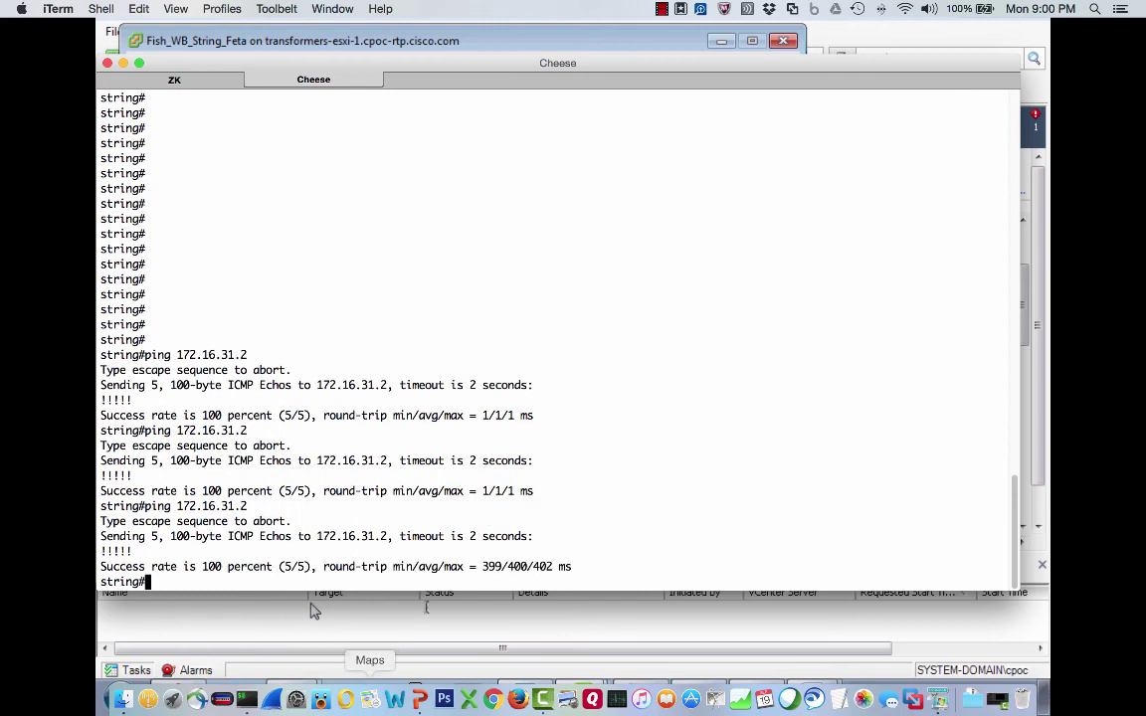
drag(483, 566, 575, 566)
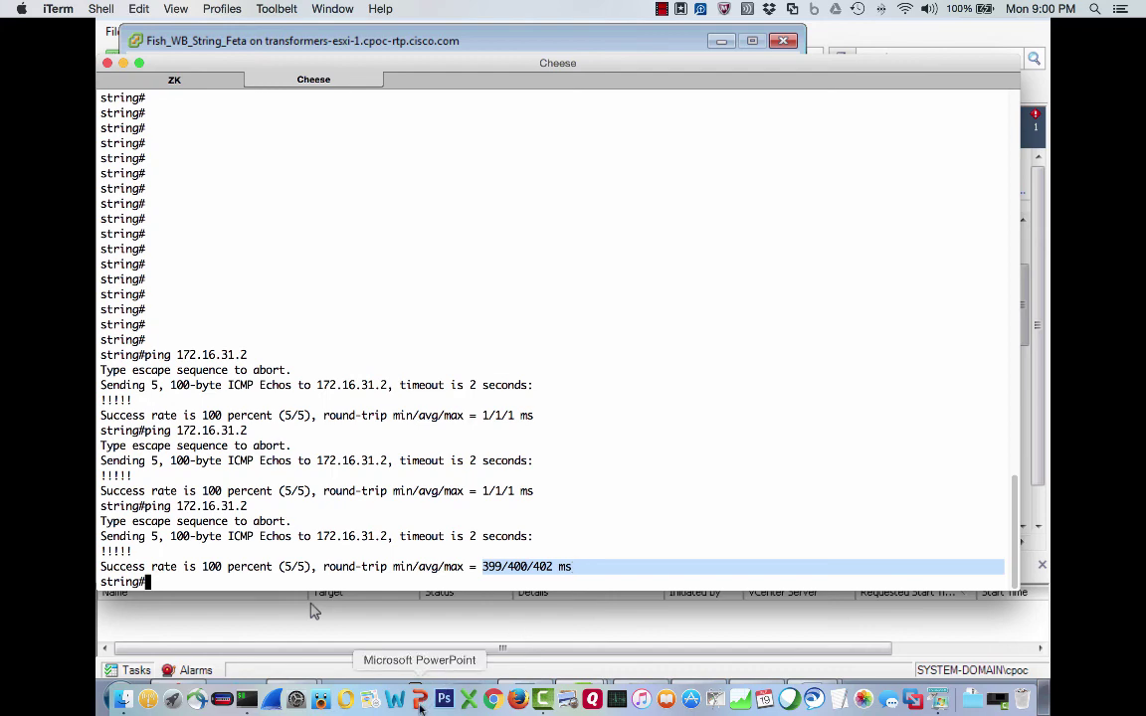
- Bring the PowerPoint slideshow back to the front
click(419, 699)
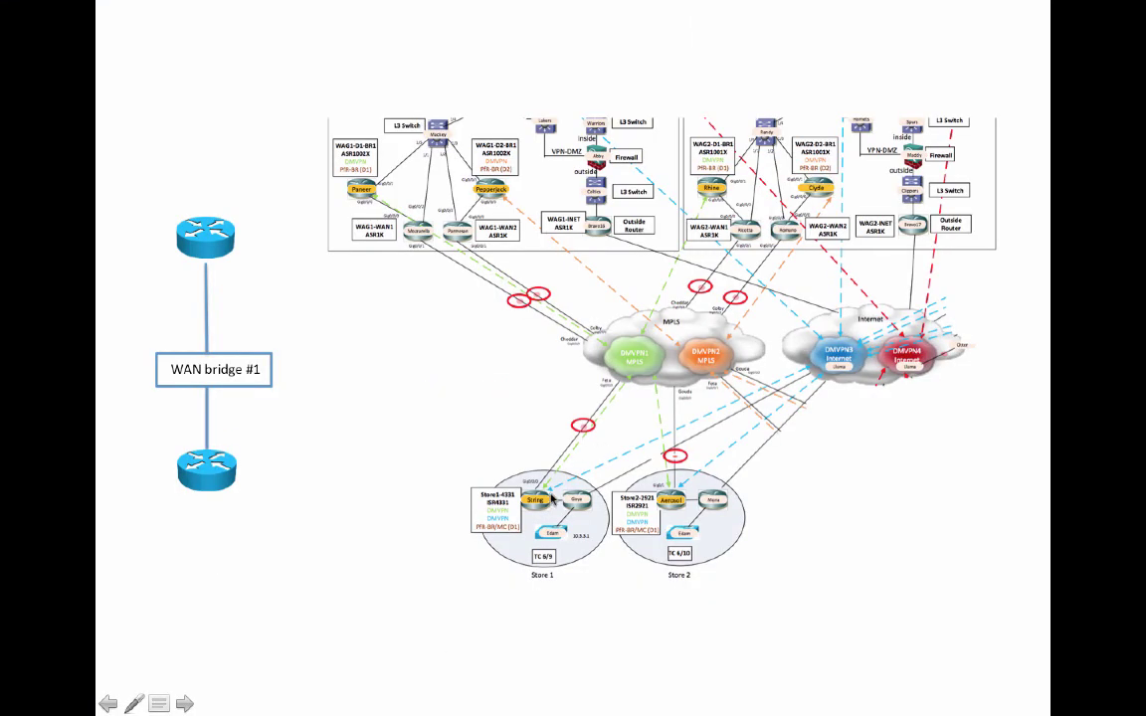